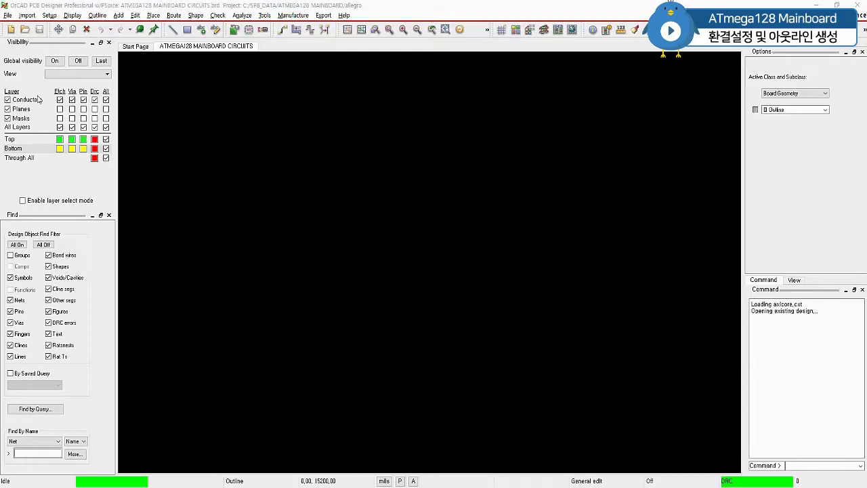
- Set the design's user units to Millimeter and the drawing size to A4 in the design parameters
left_click(49, 15)
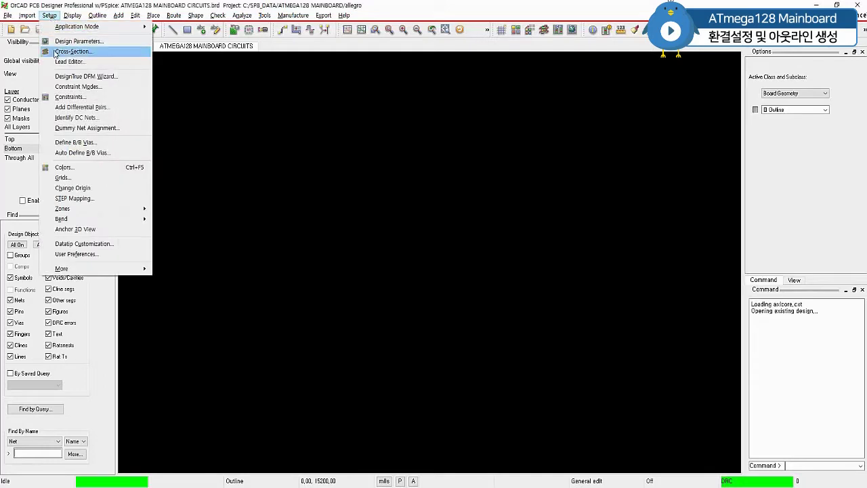
left_click(76, 40)
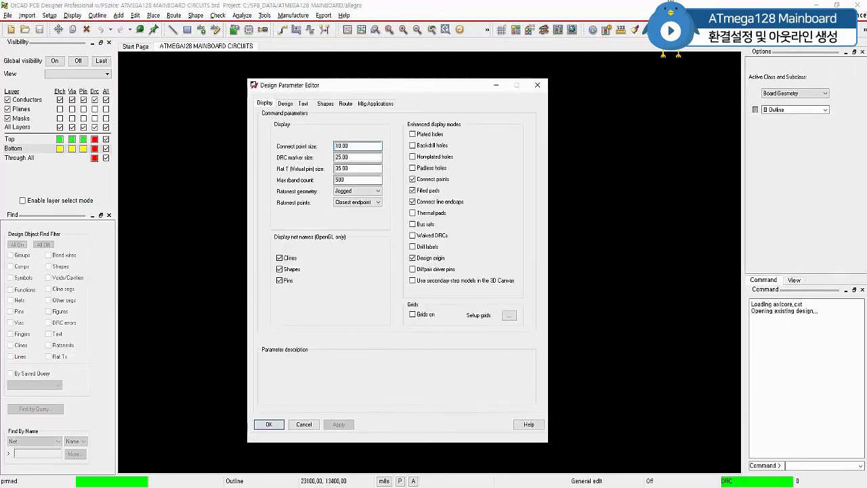
left_click(284, 103)
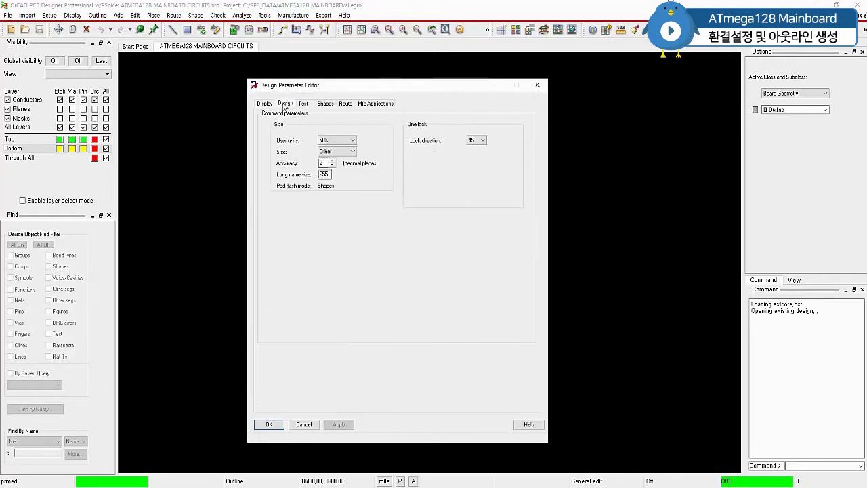
left_click(353, 140)
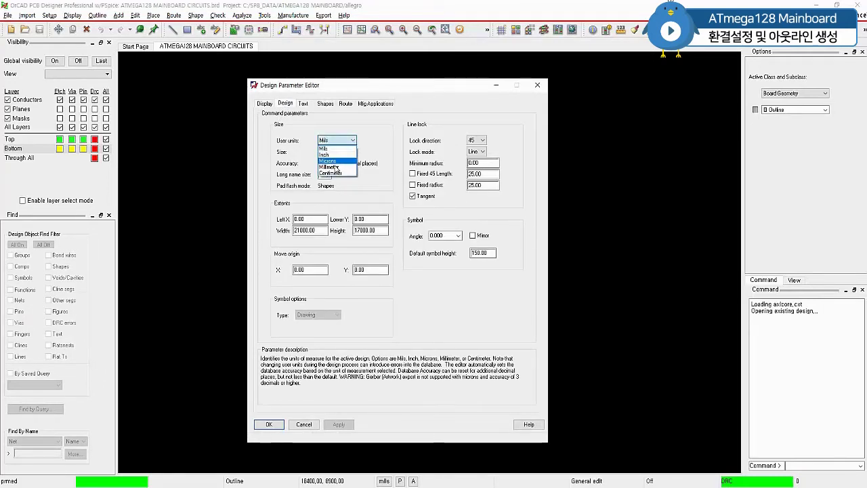
left_click(335, 166)
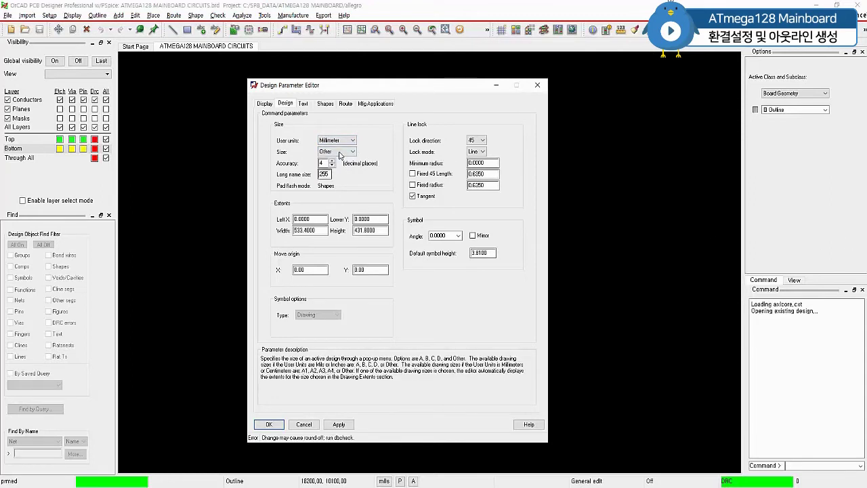
left_click(337, 151)
left_click(336, 183)
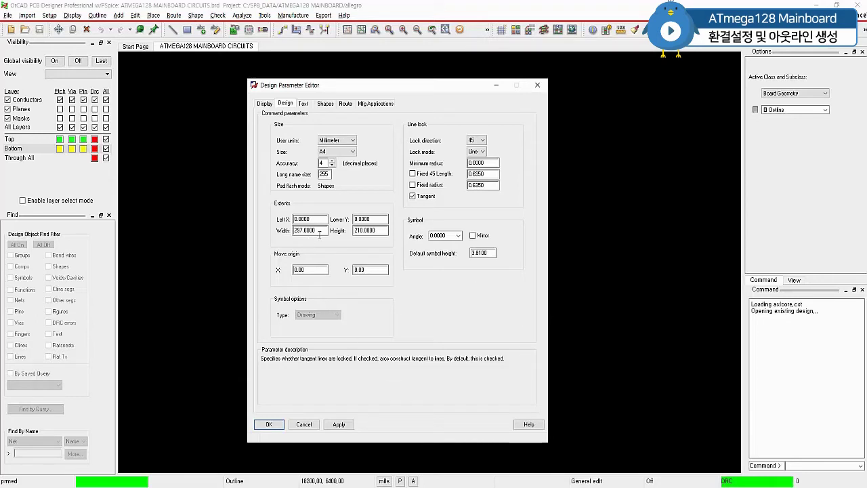
- Set the drawing extents to Left X -80 and Lower Y -80, and apply the changes
left_click(302, 219)
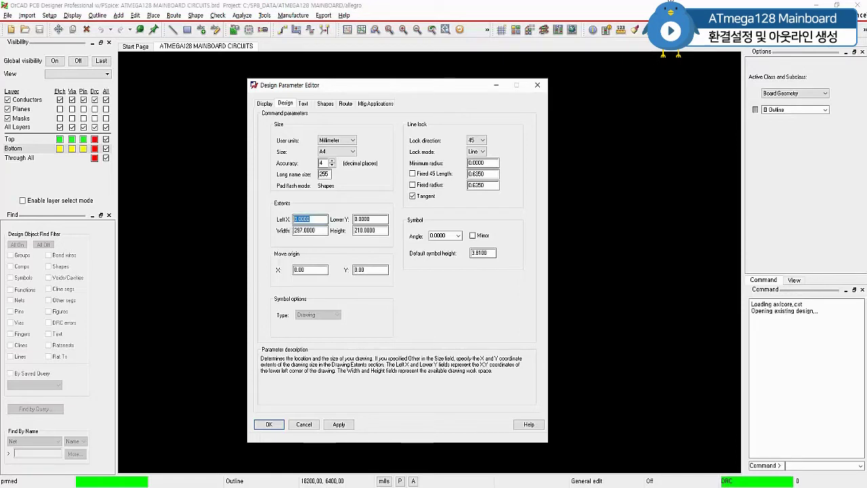
type("-80")
key("Tab")
type("-80")
key("Tab")
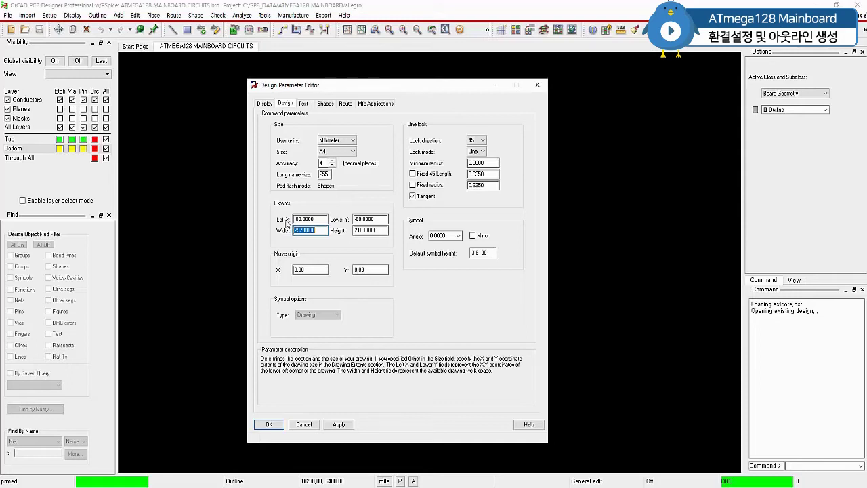
left_click(342, 424)
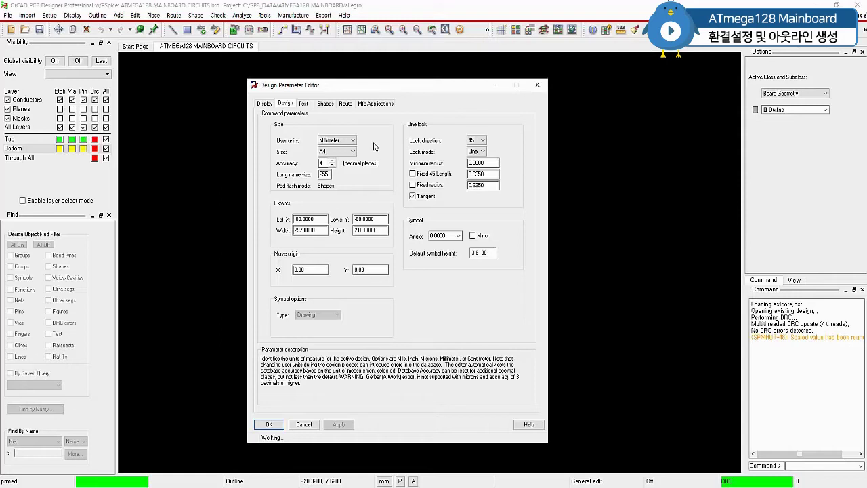
- Set the thru pins' minimum thermal relief connects to 1 in the global dynamic shape parameters
left_click(325, 103)
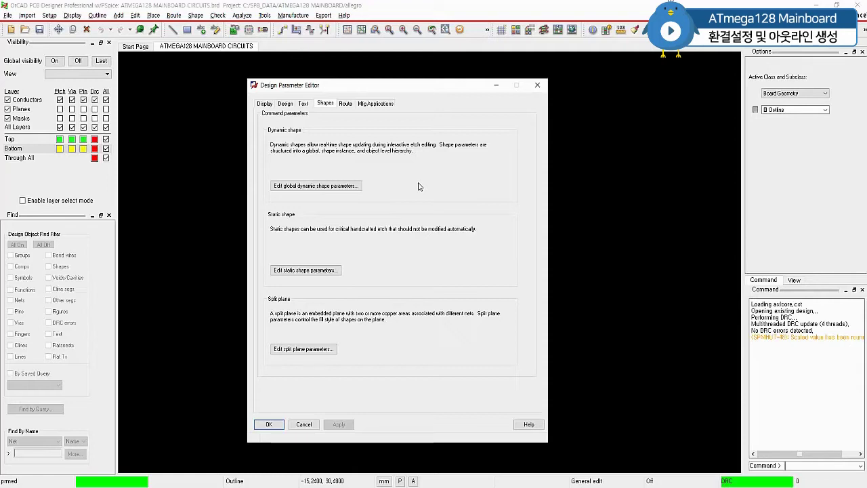
left_click(303, 190)
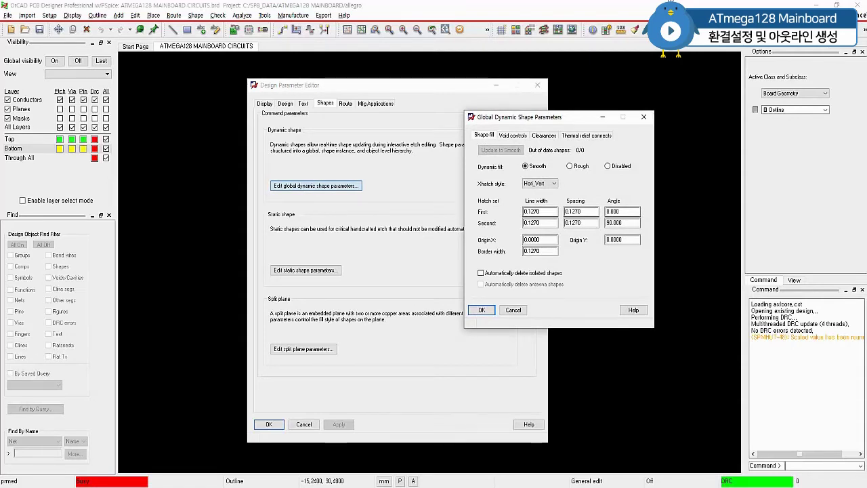
left_click(512, 135)
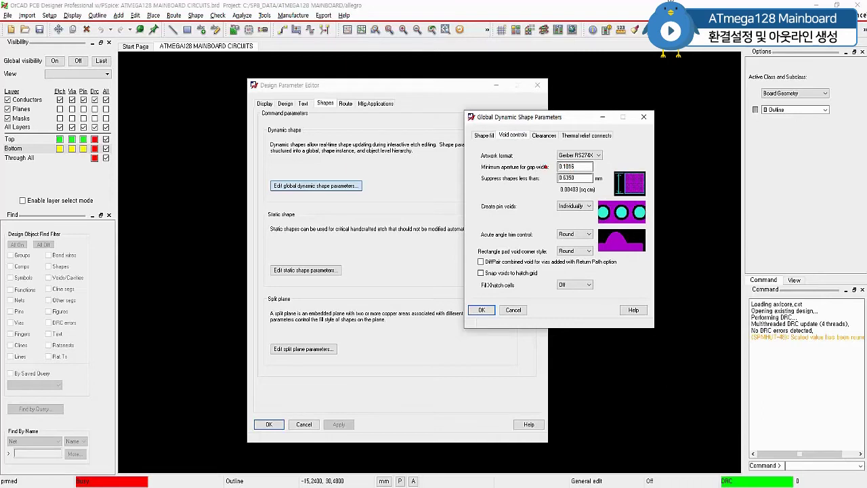
left_click_drag(555, 161, 603, 160)
left_click(582, 135)
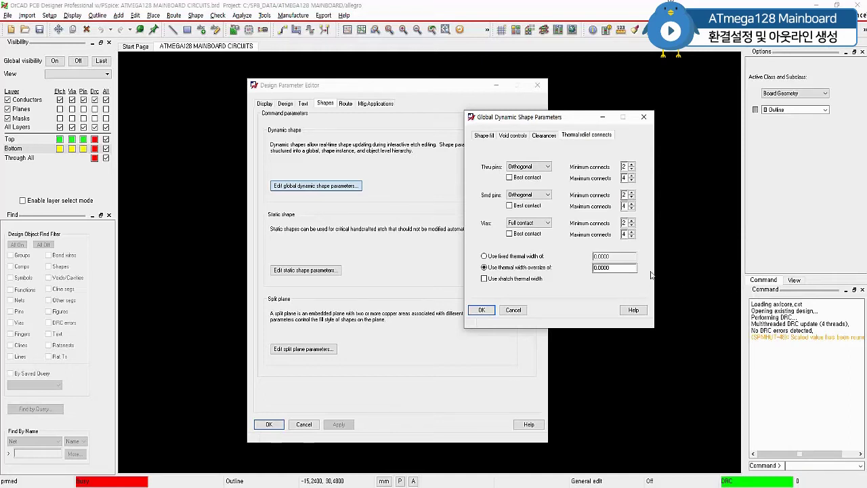
left_click_drag(508, 171, 546, 170)
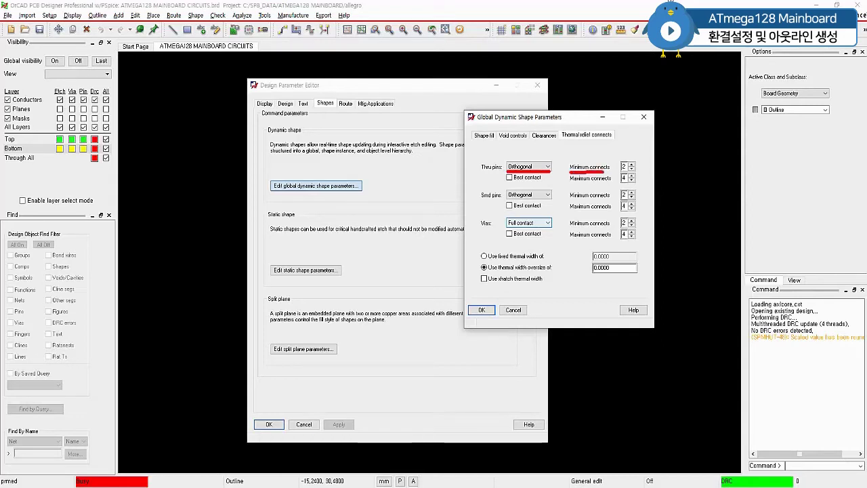
key("Escape")
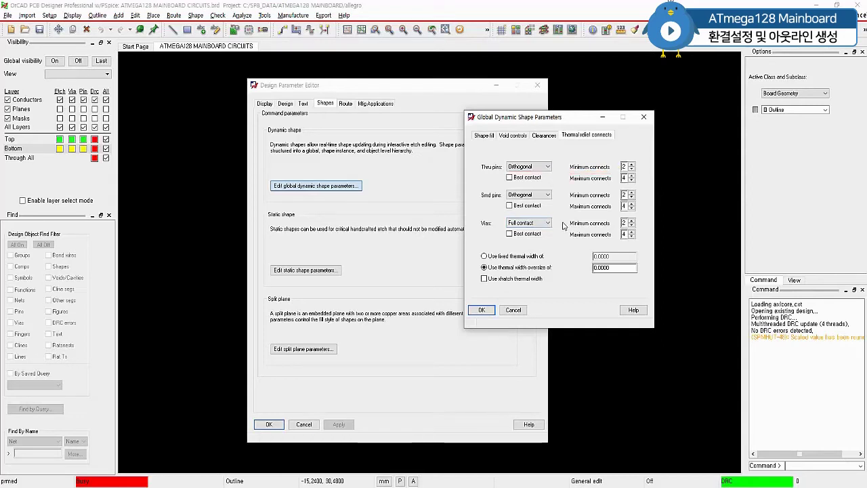
left_click(631, 169)
- Use a fixed thermal width of 0.5 mm for dynamic shapes and accept the design parameters
left_click_drag(488, 263, 544, 260)
left_click(484, 256)
double_click(614, 256)
type("0.5000")
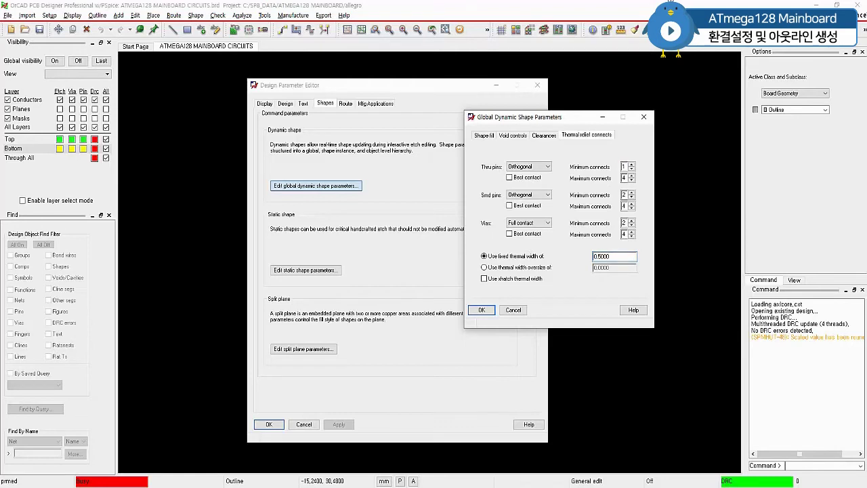
left_click(482, 309)
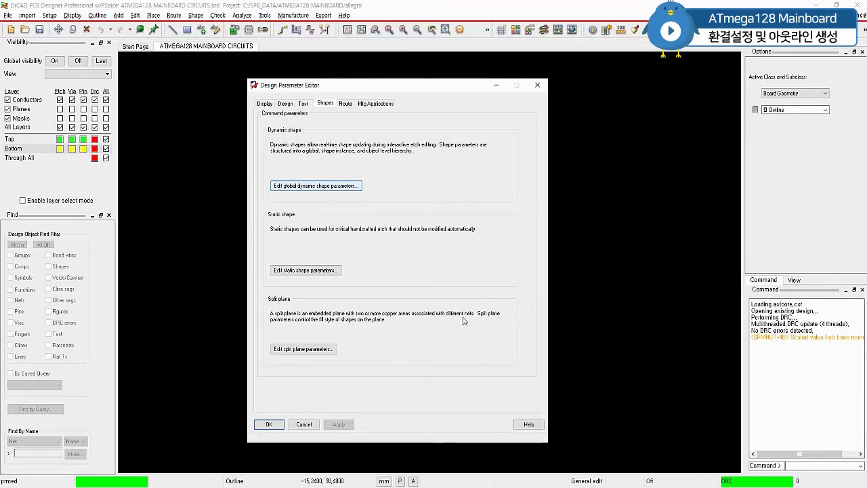
left_click(268, 425)
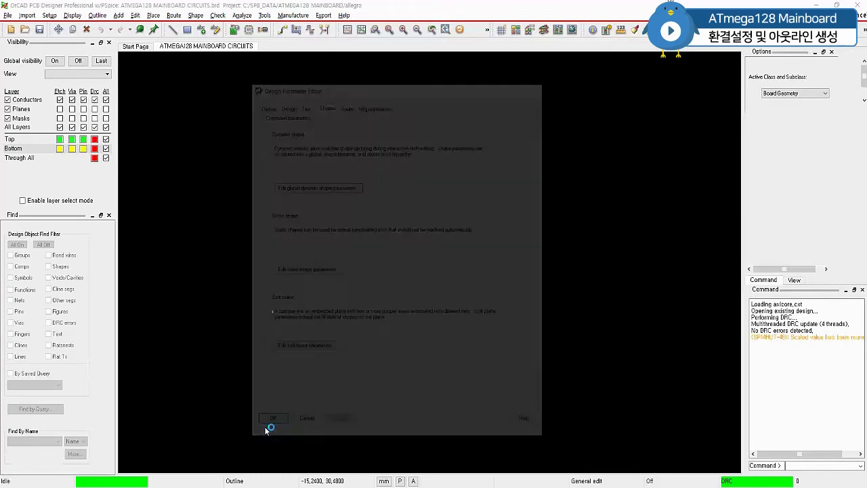
left_click(272, 313)
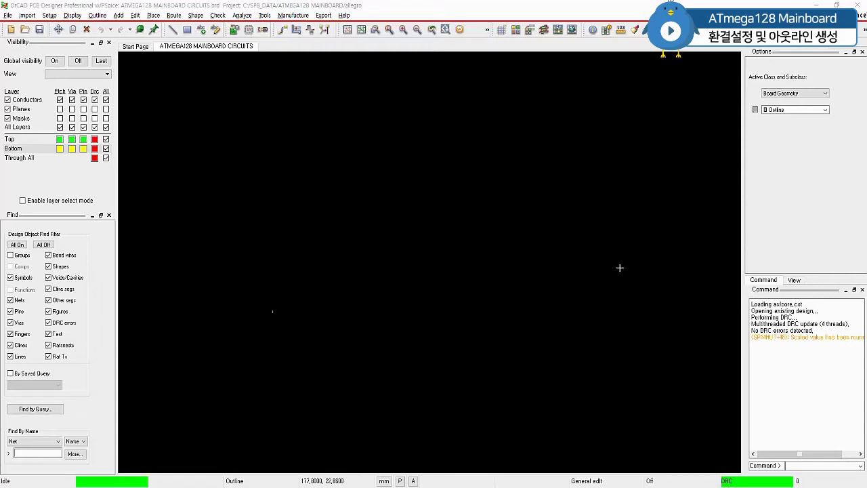
- Turn the grids on and set the Non-Etch grid spacing to 0.5 mm in x and y
right_click(443, 121)
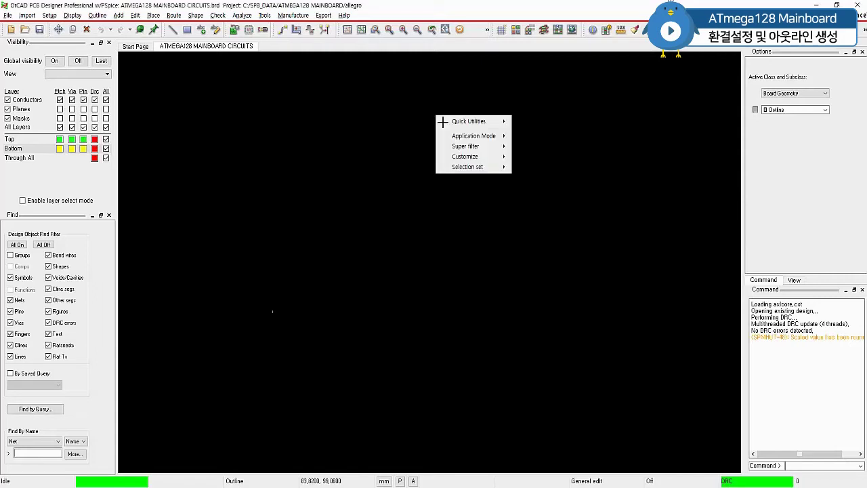
mouse_move(474, 124)
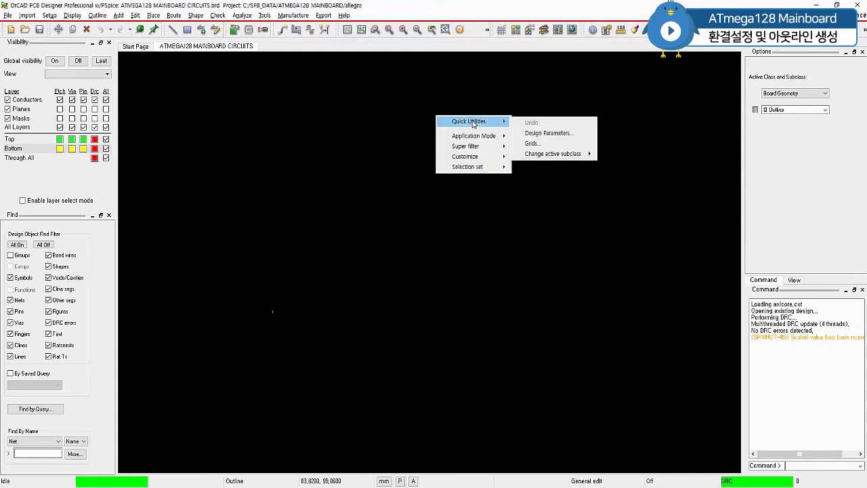
left_click(532, 143)
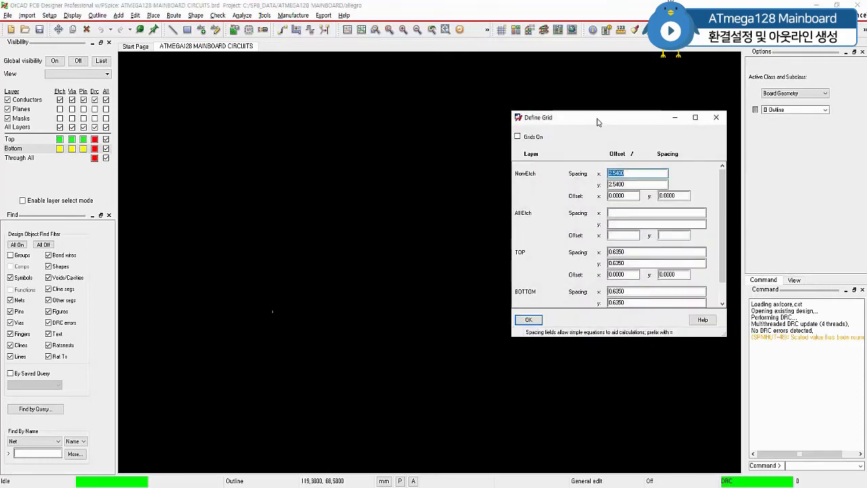
left_click_drag(598, 121, 562, 114)
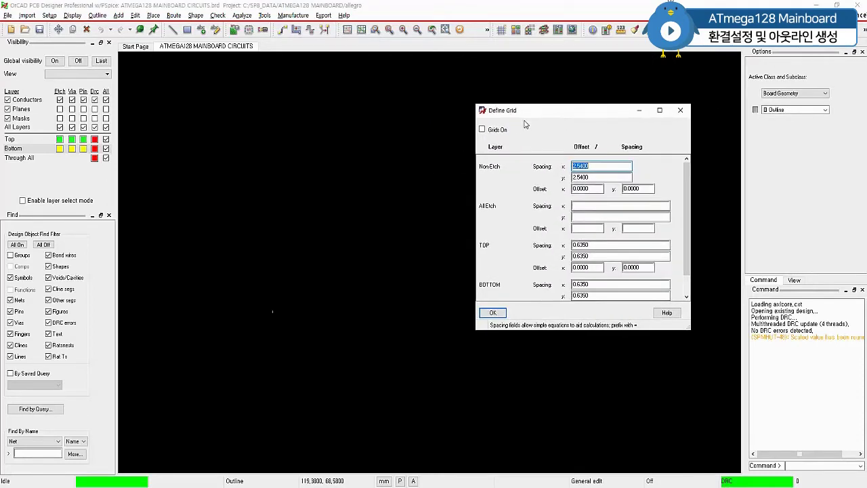
left_click(482, 130)
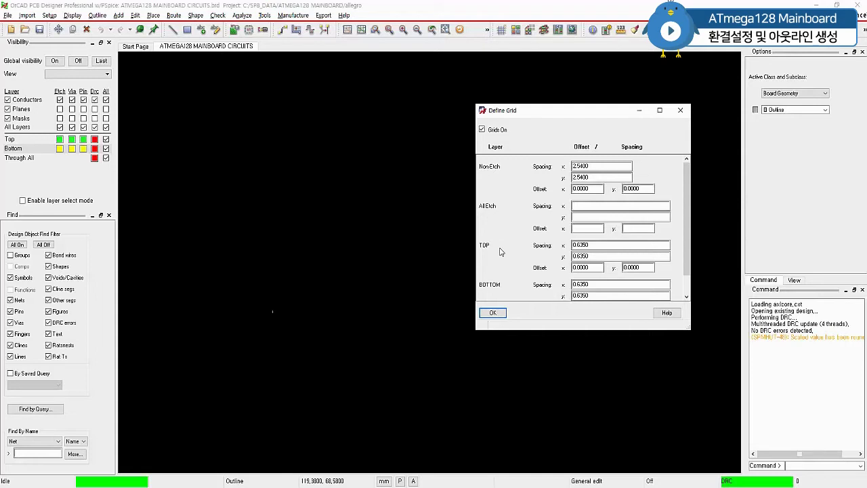
double_click(599, 170)
type("0.5")
key("Tab")
type("0.5")
left_click(493, 313)
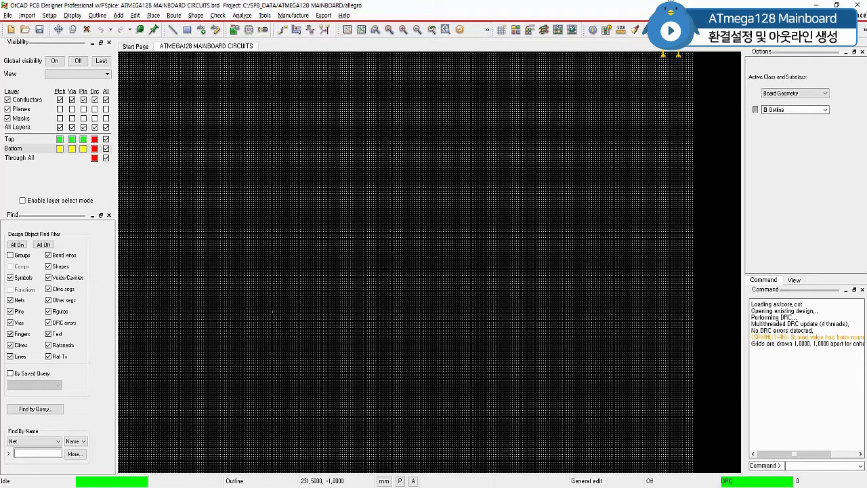
- Check the board's layer stack and layer count in the cross-section editor and close it
left_click(50, 15)
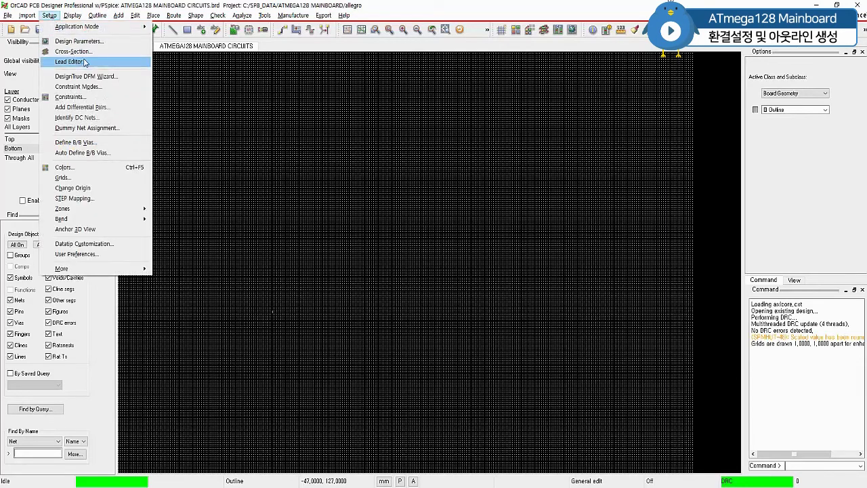
left_click(72, 52)
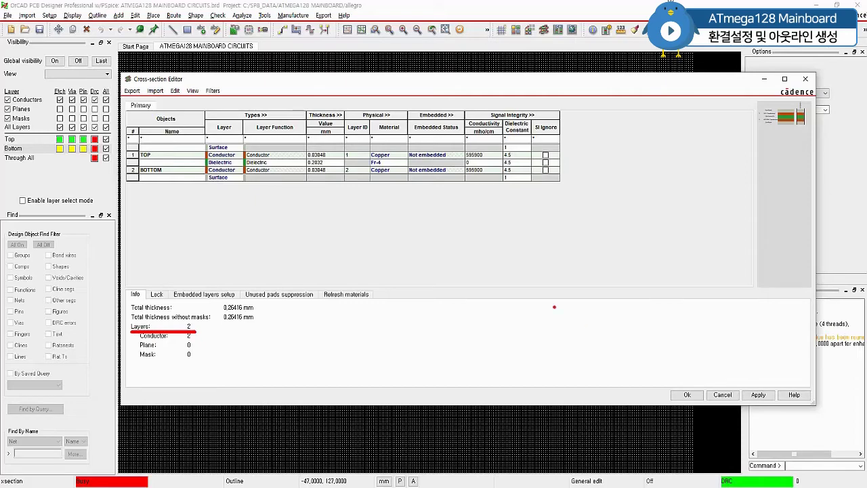
left_click(685, 394)
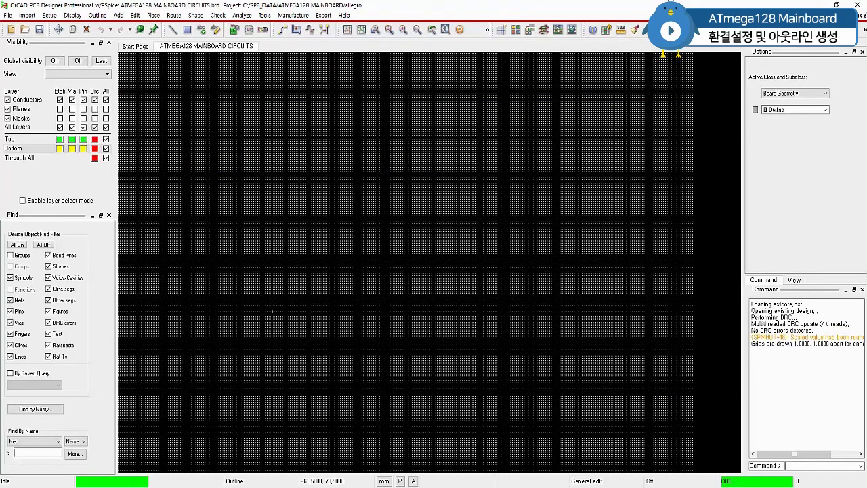